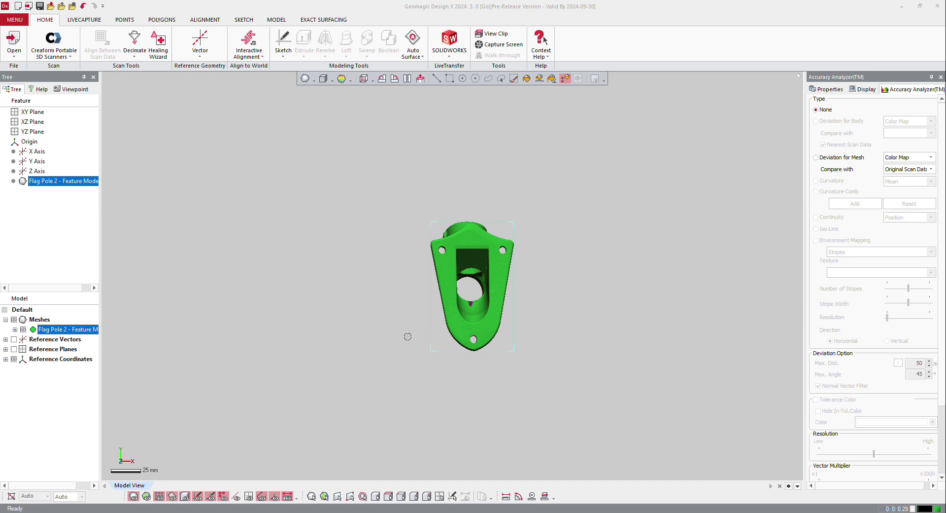
- Display the default reference planes and examine how the scanned flag pole bracket is oriented against them
{"action": "right_click_drag", "start_coordinate": [419, 323], "coordinate": [537, 338]}
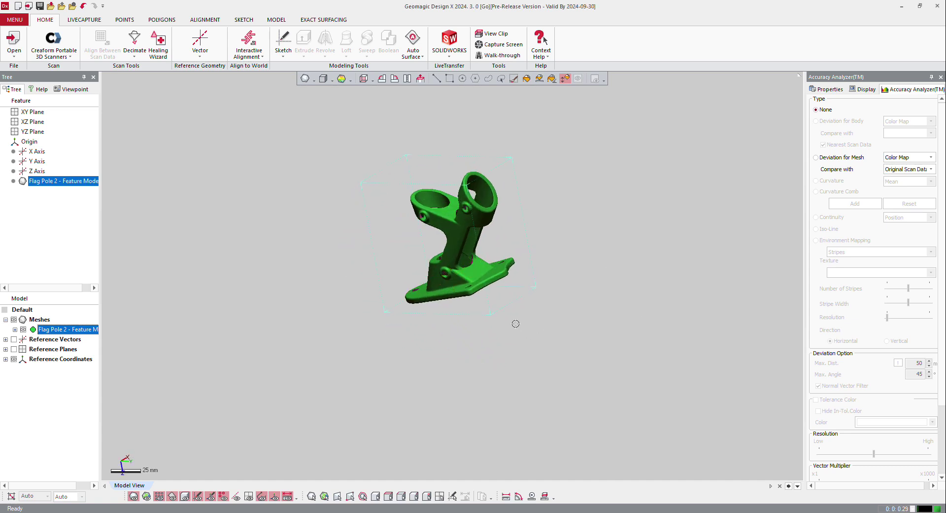
{"action": "key", "text": "alt+1"}
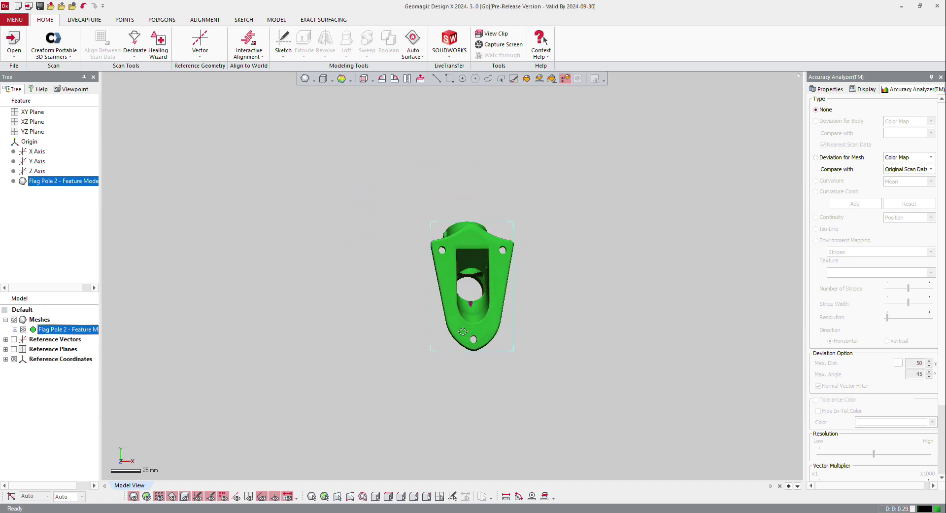
{"action": "key", "text": "ctrl+0"}
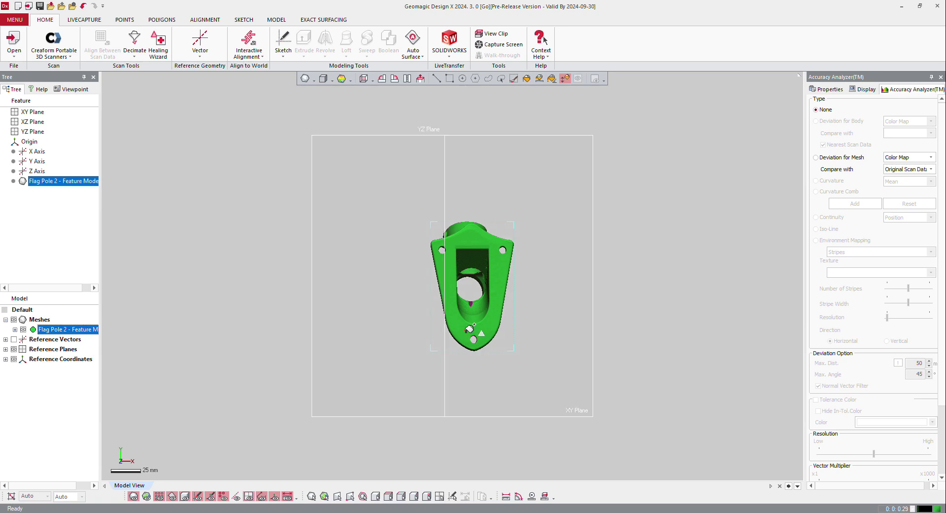
{"action": "right_click_drag", "start_coordinate": [507, 304], "coordinate": [533, 324]}
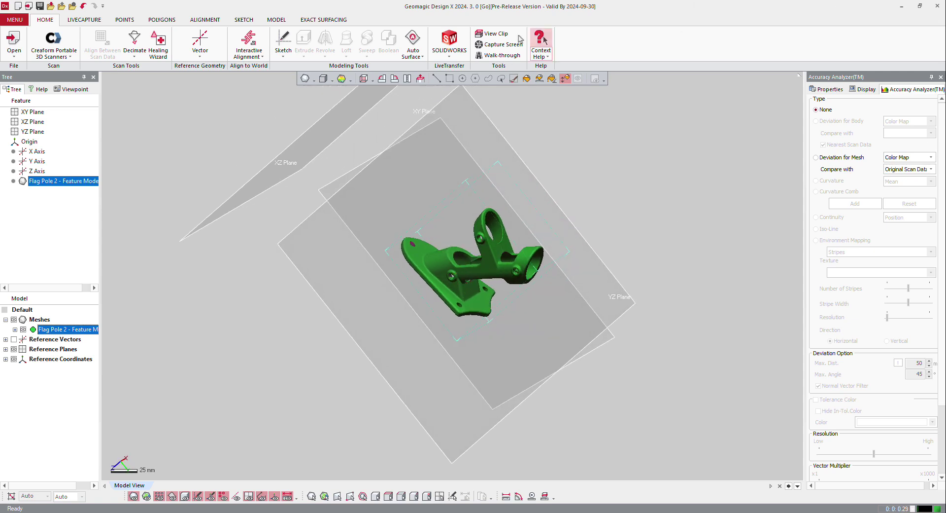
- Add a reference plane extracted with best fit from the flat underside of the bracket's base plate
{"action": "left_click", "coordinate": [192, 59]}
{"action": "left_click", "coordinate": [214, 70]}
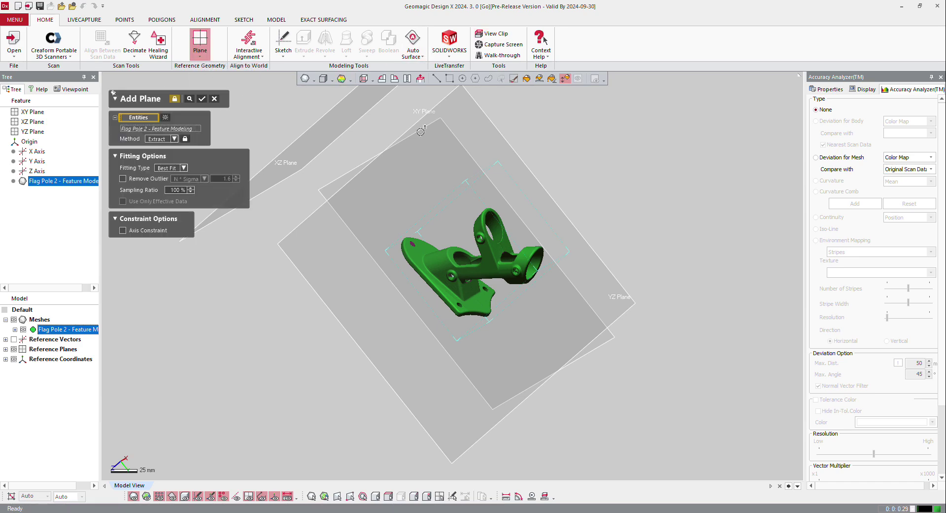
{"action": "right_click_drag", "start_coordinate": [535, 299], "coordinate": [499, 289]}
{"action": "scroll", "coordinate": [461, 337], "scroll_direction": "up", "scroll_amount": 3}
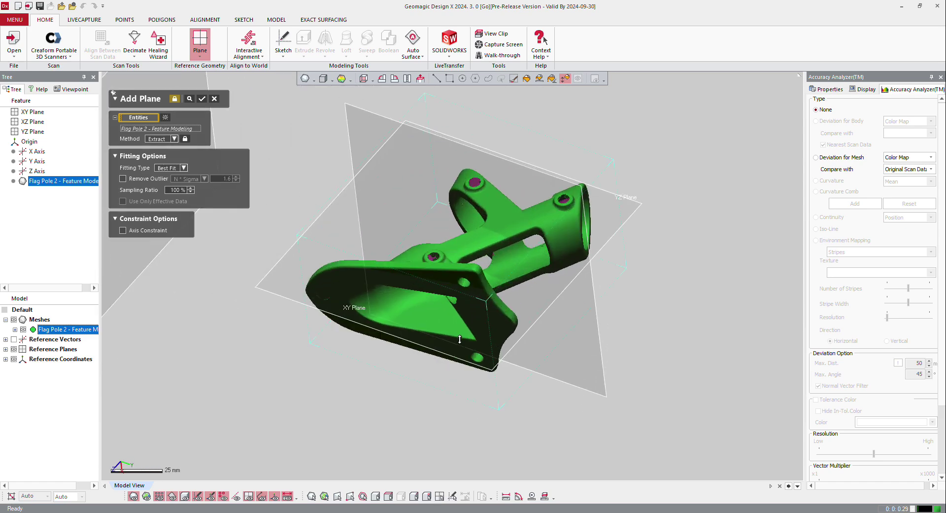
{"action": "right_click_drag", "start_coordinate": [459, 325], "coordinate": [366, 300]}
{"action": "left_click", "coordinate": [353, 261]}
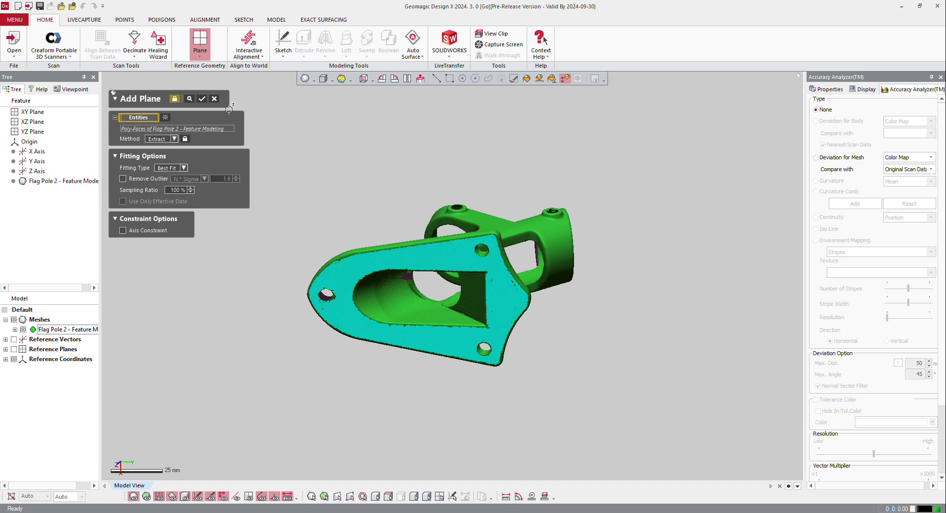
{"action": "left_click", "coordinate": [190, 101]}
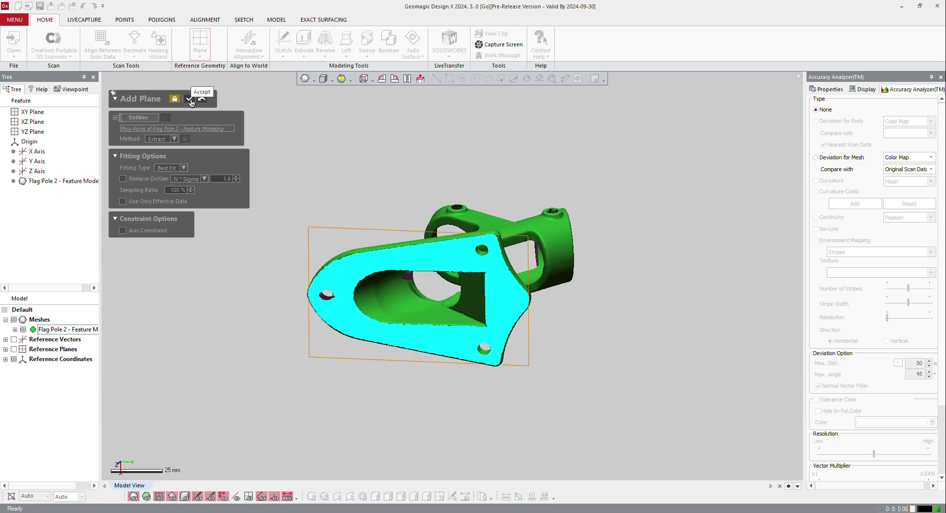
{"action": "left_click", "coordinate": [201, 101]}
- Add a rough symmetry plane with the Draw Line method, lengthwise through the middle of the bracket
{"action": "right_click_drag", "start_coordinate": [342, 154], "coordinate": [487, 320]}
{"action": "left_click", "coordinate": [175, 129]}
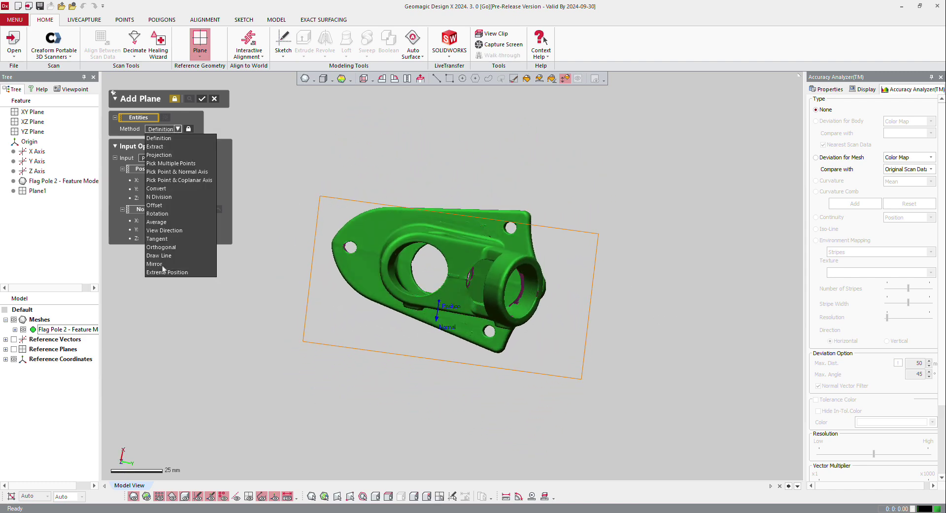
{"action": "left_click", "coordinate": [175, 255]}
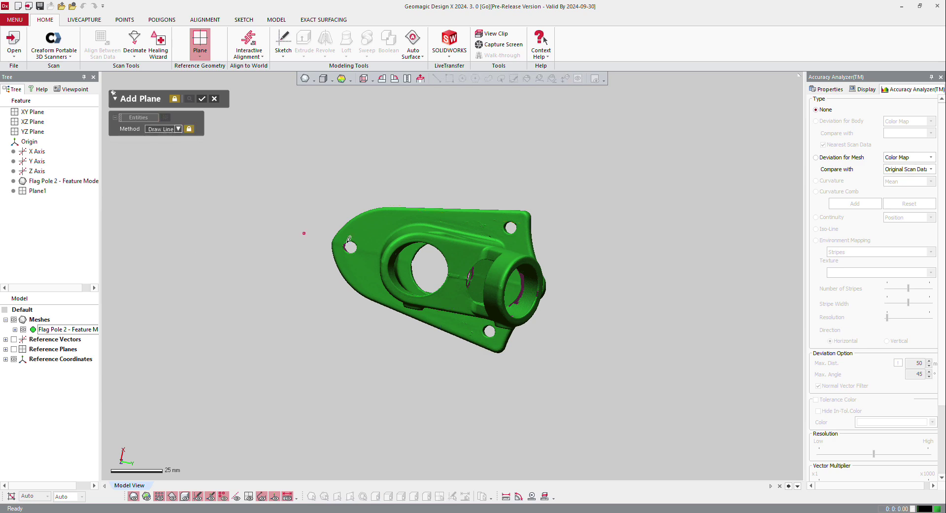
{"action": "mouse_move", "coordinate": [388, 242]}
{"action": "left_mouse_down"}
{"action": "mouse_move", "coordinate": [623, 298]}
{"action": "mouse_move", "coordinate": [636, 318]}
{"action": "left_mouse_up"}
{"action": "left_click", "coordinate": [203, 99]}
- Add a mirror plane using Plane2 and the Flag Pole 2 mesh, and finish adding planes
{"action": "left_click", "coordinate": [178, 130]}
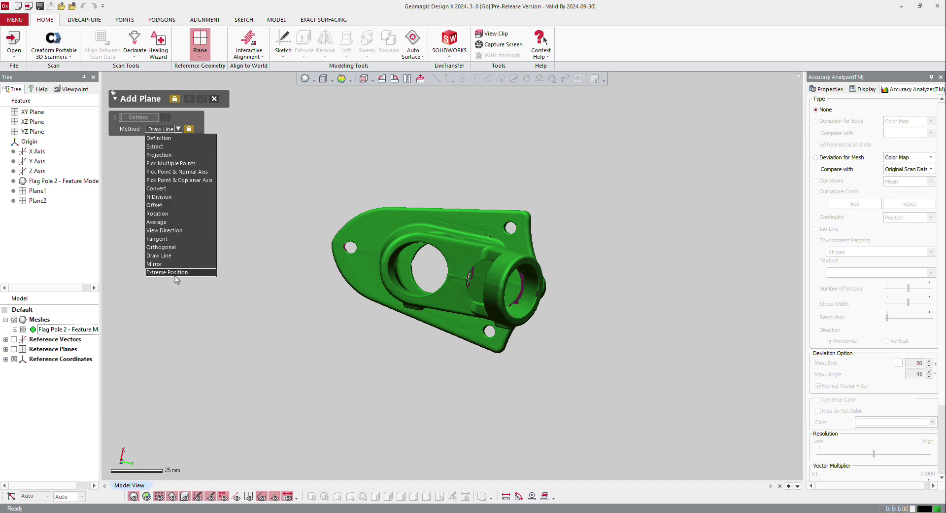
{"action": "left_click", "coordinate": [161, 264]}
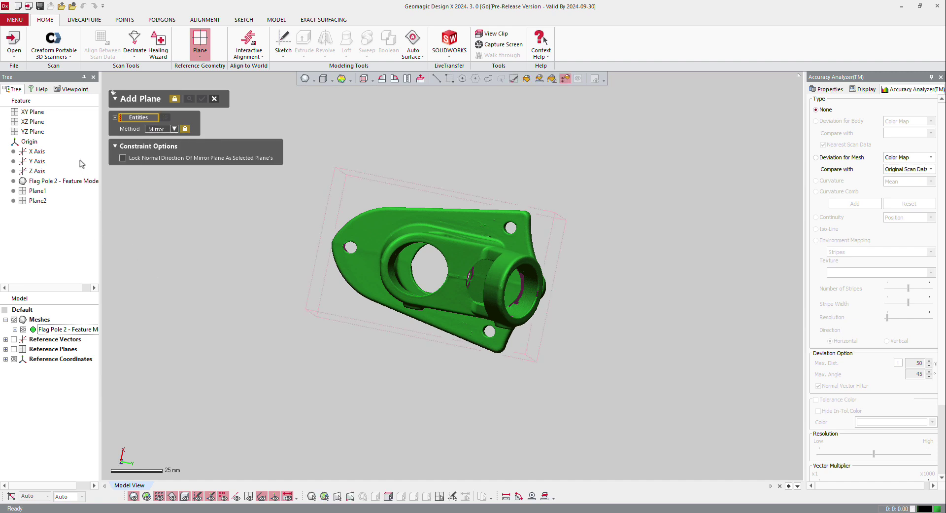
{"action": "left_click", "coordinate": [36, 200]}
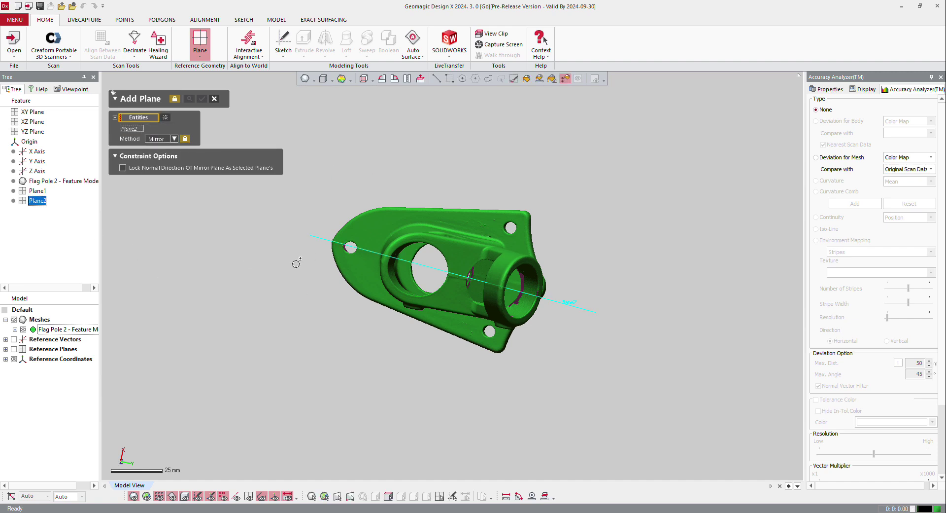
{"action": "right_click_drag", "start_coordinate": [297, 264], "coordinate": [322, 242]}
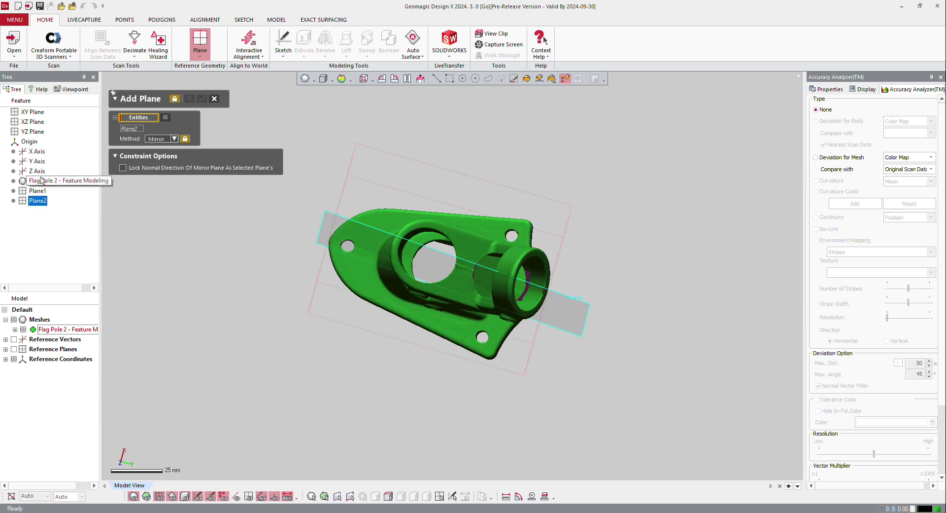
{"action": "left_click", "coordinate": [41, 181]}
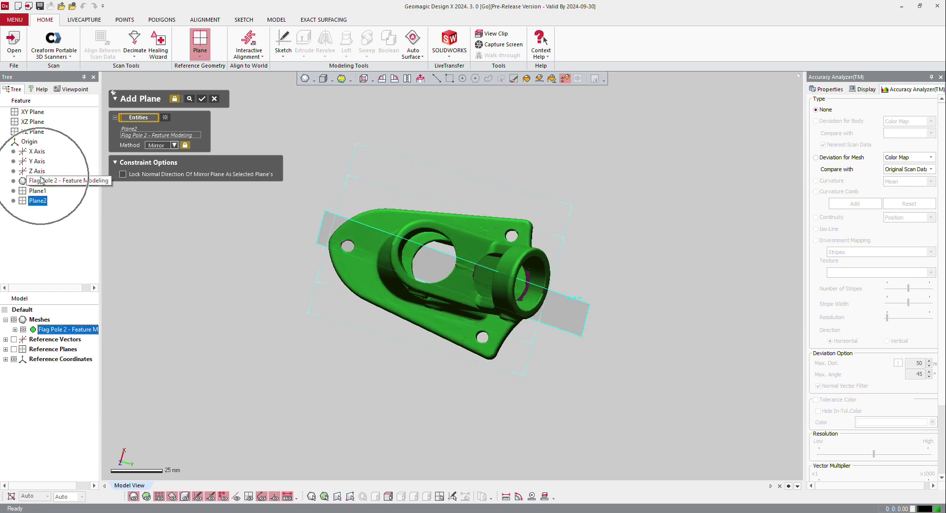
{"action": "left_click", "coordinate": [188, 98]}
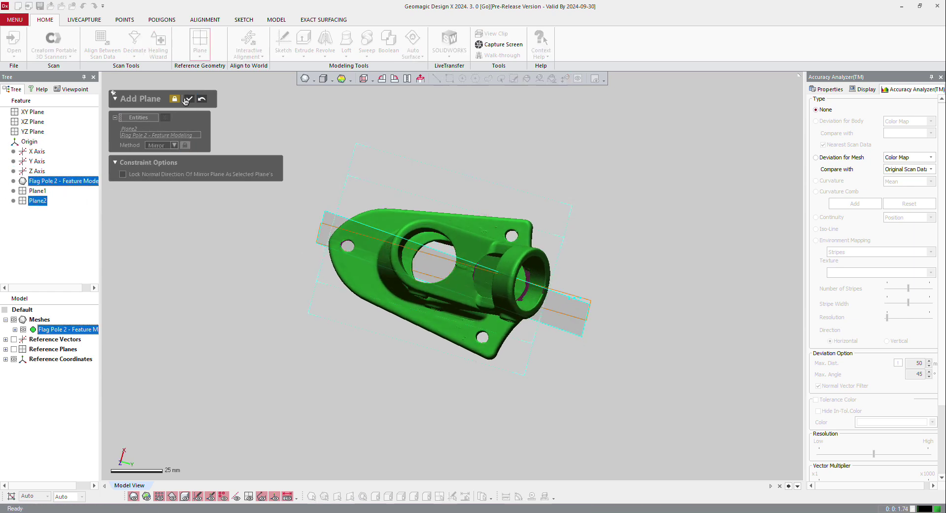
{"action": "right_click_drag", "start_coordinate": [365, 251], "coordinate": [360, 265]}
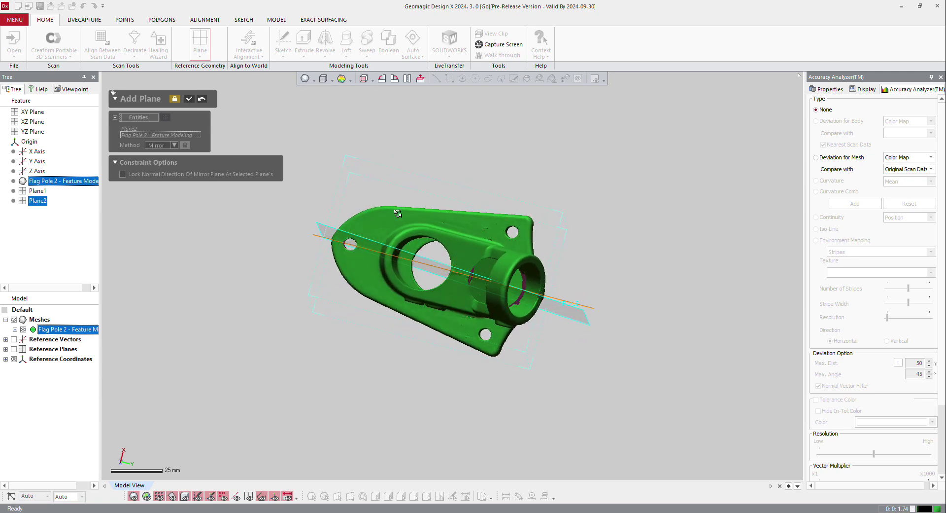
{"action": "left_click", "coordinate": [189, 99]}
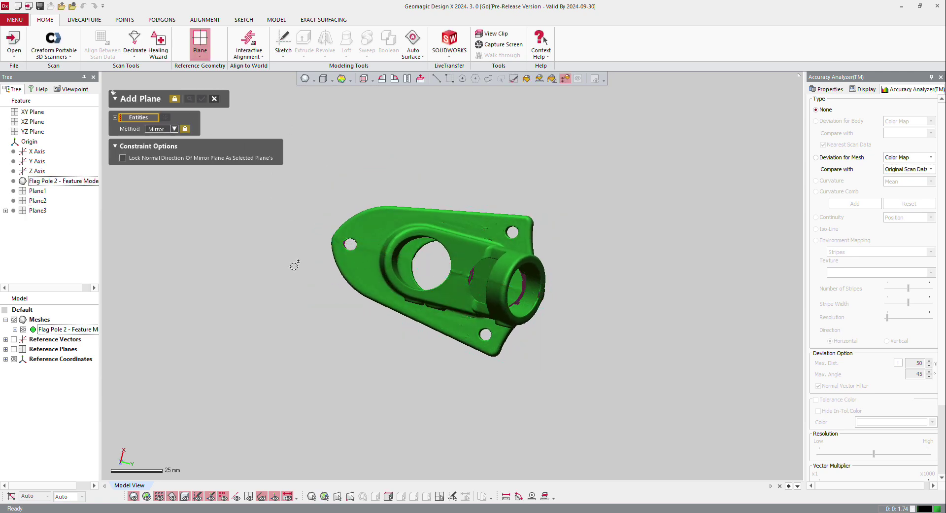
{"action": "right_click_drag", "start_coordinate": [428, 251], "coordinate": [378, 336]}
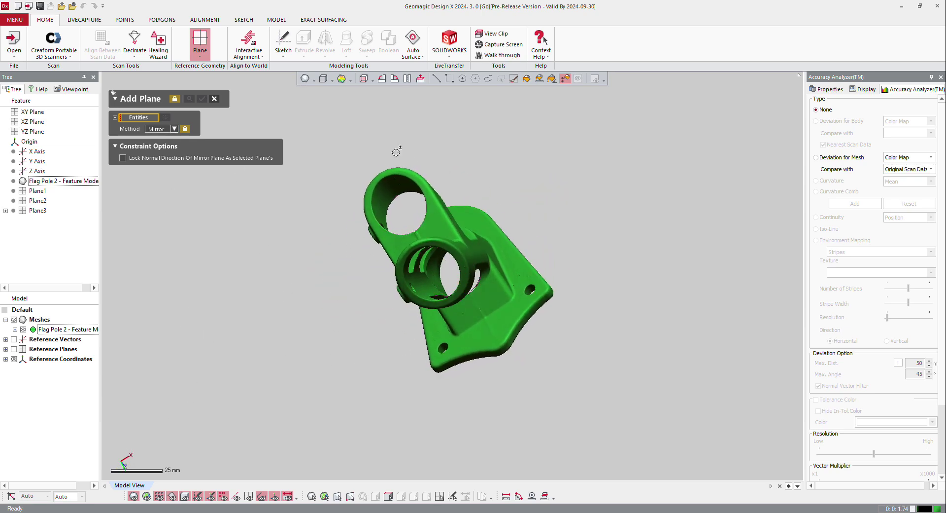
{"action": "key", "text": "Escape"}
- Add a vector along the cone axis fitted to the inner bore of the bracket's lower pole socket
{"action": "left_click", "coordinate": [200, 55]}
{"action": "left_click", "coordinate": [213, 93]}
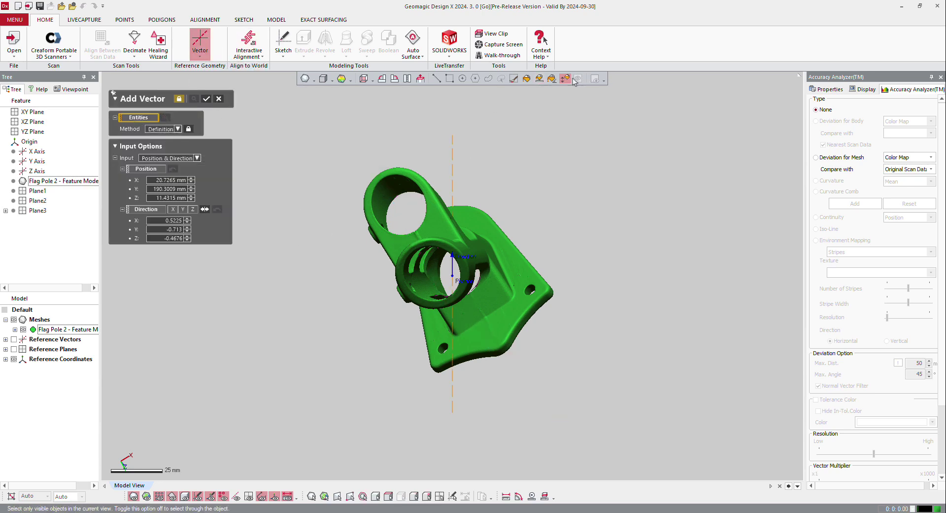
{"action": "left_click", "coordinate": [566, 79]}
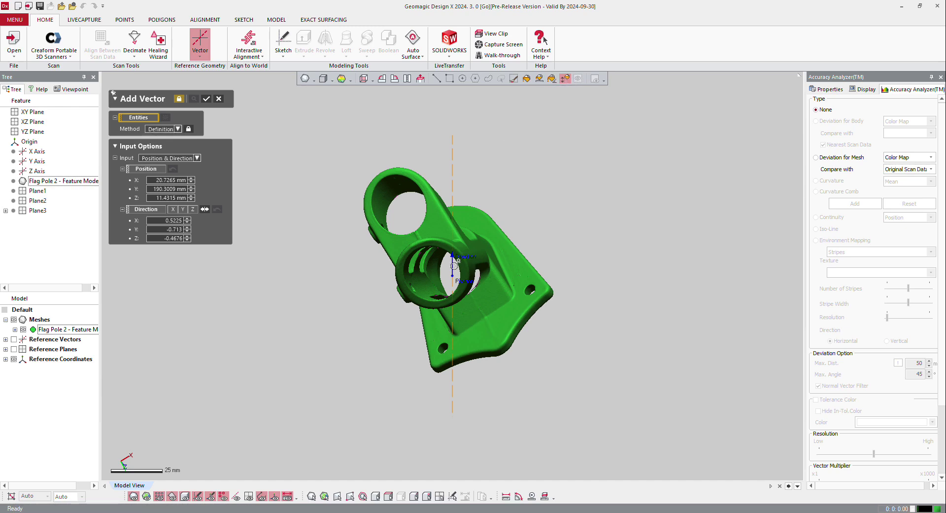
{"action": "left_click", "coordinate": [424, 281]}
{"action": "right_click_drag", "start_coordinate": [569, 255], "coordinate": [264, 255]}
{"action": "right_click_drag", "start_coordinate": [592, 246], "coordinate": [534, 250]}
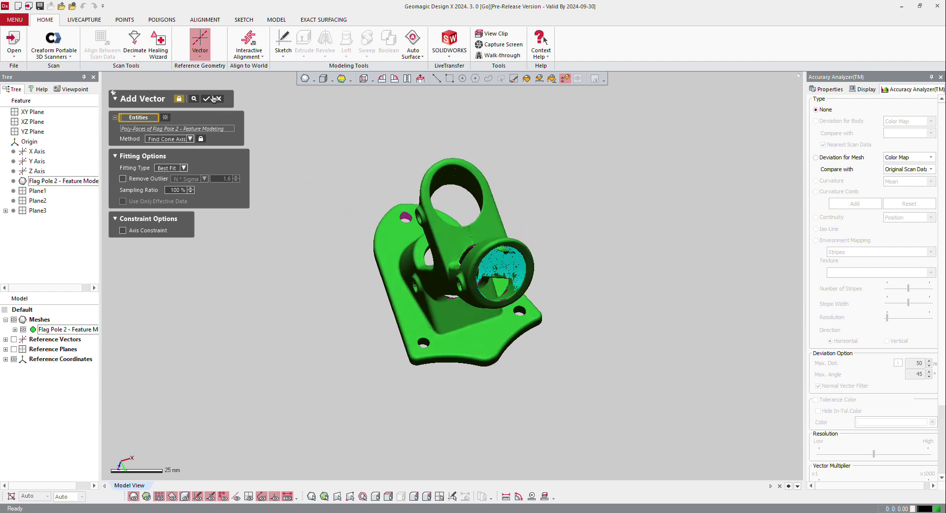
{"action": "left_click", "coordinate": [212, 99]}
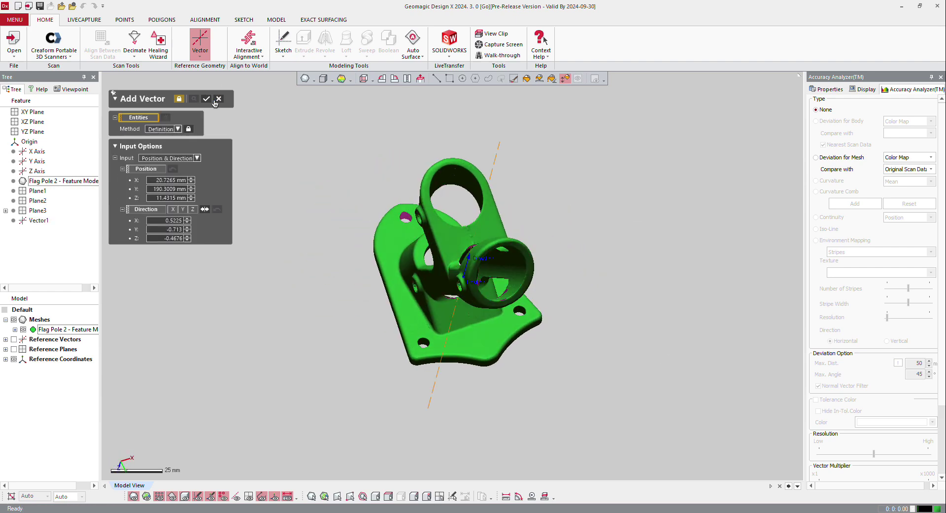
{"action": "left_click", "coordinate": [219, 99]}
- Show the created reference planes and vector around the bracket, and hide Plane2
{"action": "right_click_drag", "start_coordinate": [519, 255], "coordinate": [516, 295]}
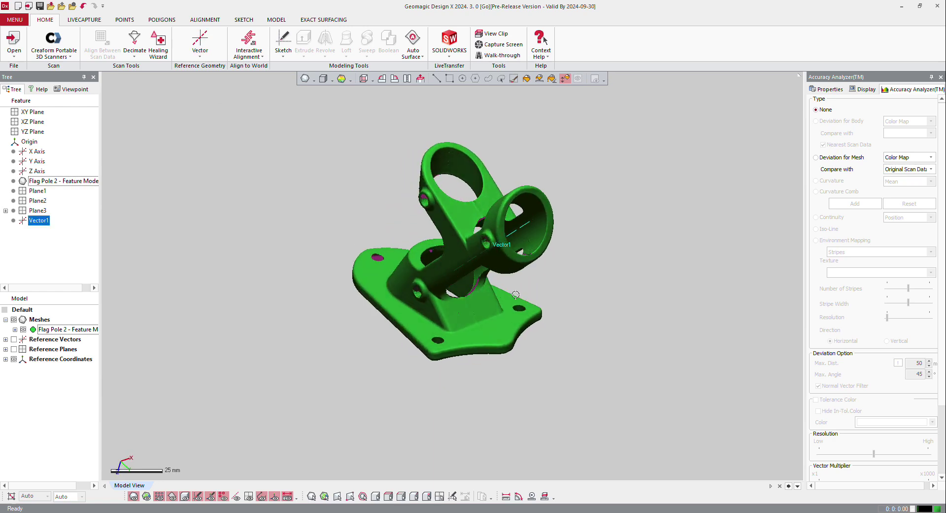
{"action": "left_click", "coordinate": [5, 349]}
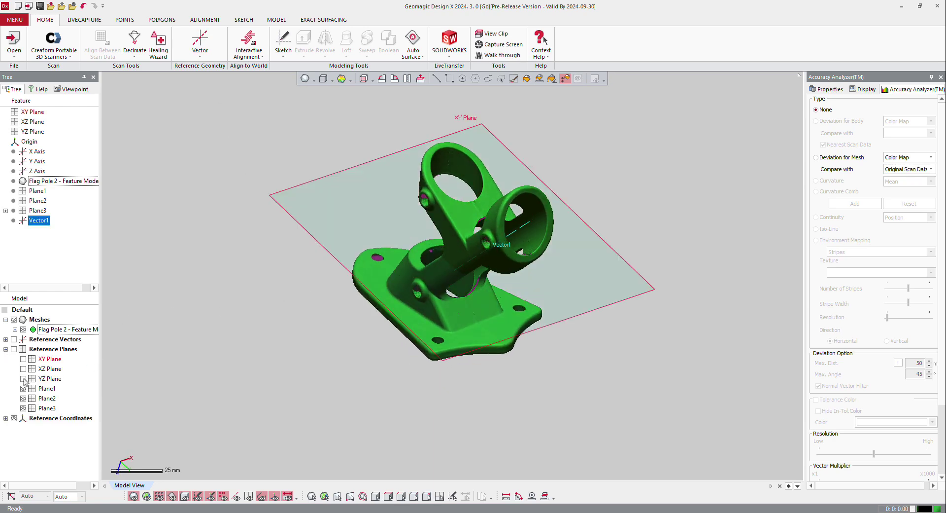
{"action": "left_click", "coordinate": [13, 349]}
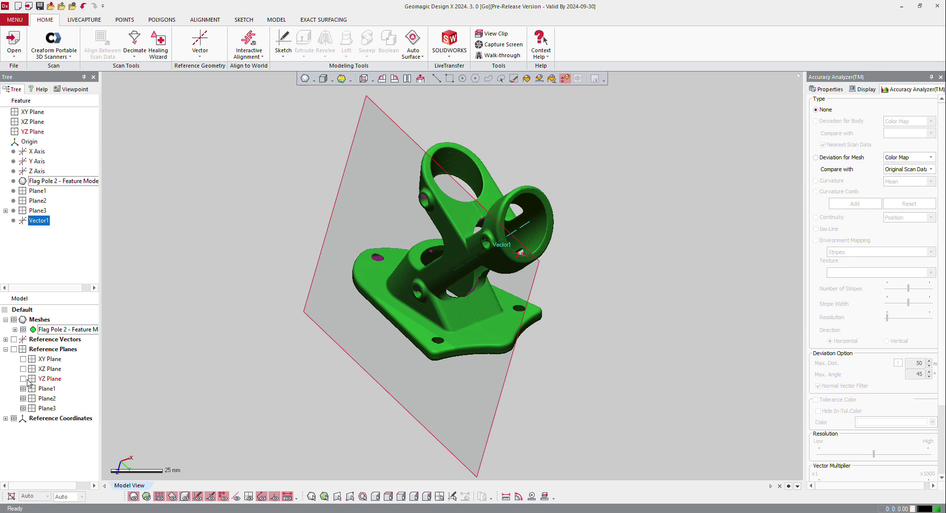
{"action": "left_click", "coordinate": [5, 339]}
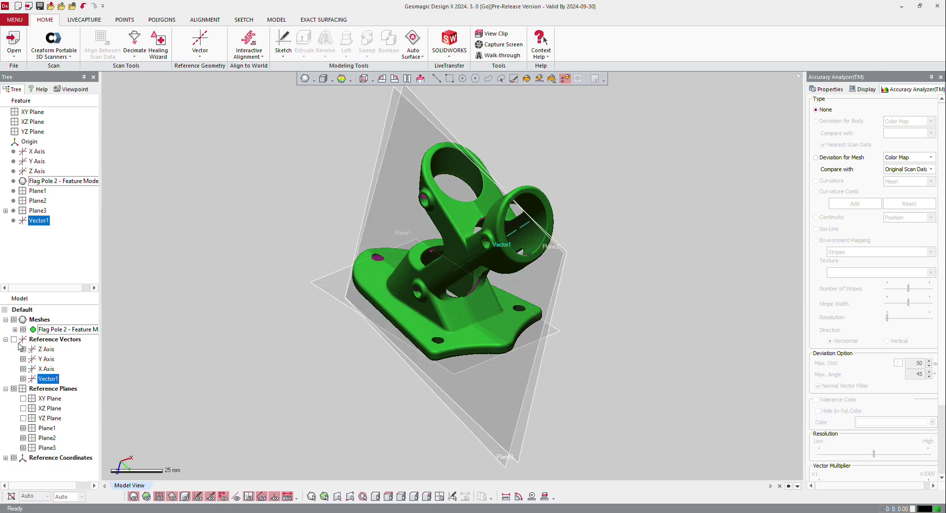
{"action": "left_click", "coordinate": [13, 339]}
{"action": "right_click_drag", "start_coordinate": [367, 287], "coordinate": [281, 329]}
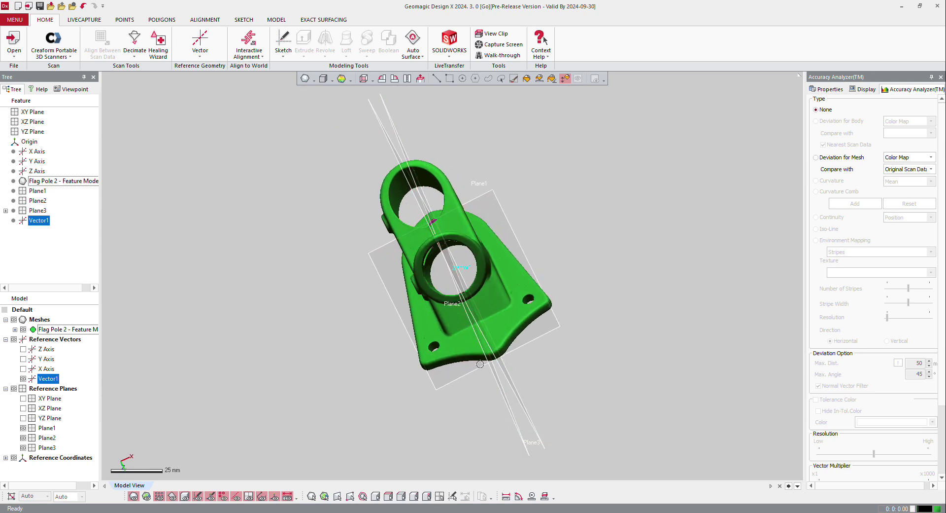
{"action": "left_click", "coordinate": [24, 437]}
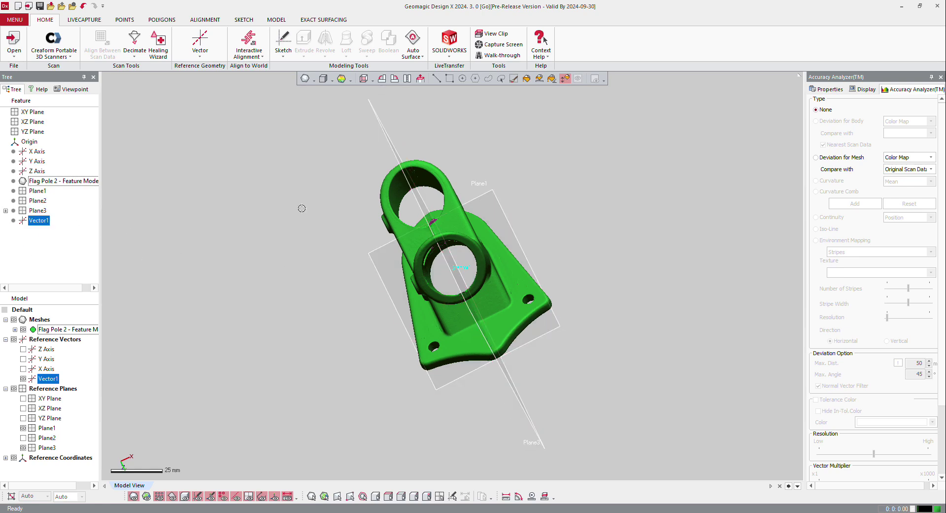
- Start Interactive Alignment for the Flag Pole 2 mesh with Plane1 as the geometry to move, and proceed to the moving stage
{"action": "left_click", "coordinate": [249, 43]}
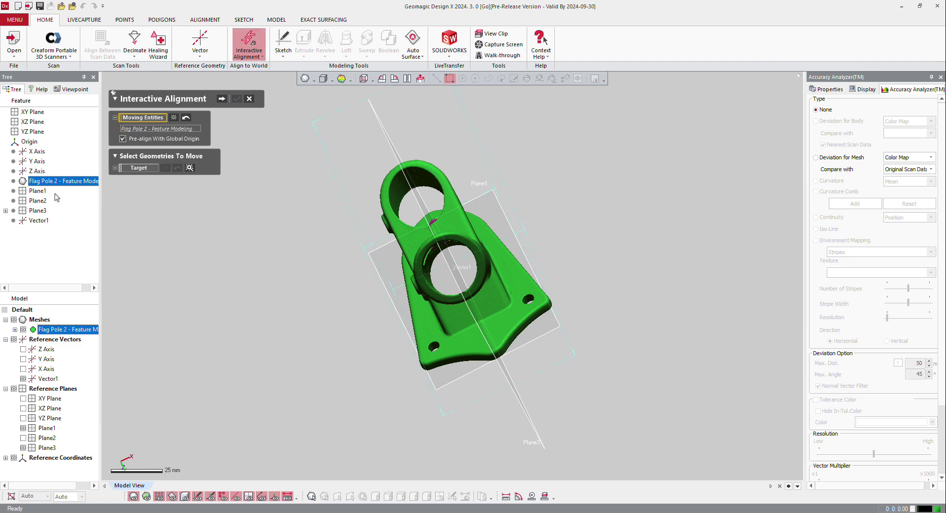
{"action": "left_click", "coordinate": [189, 168]}
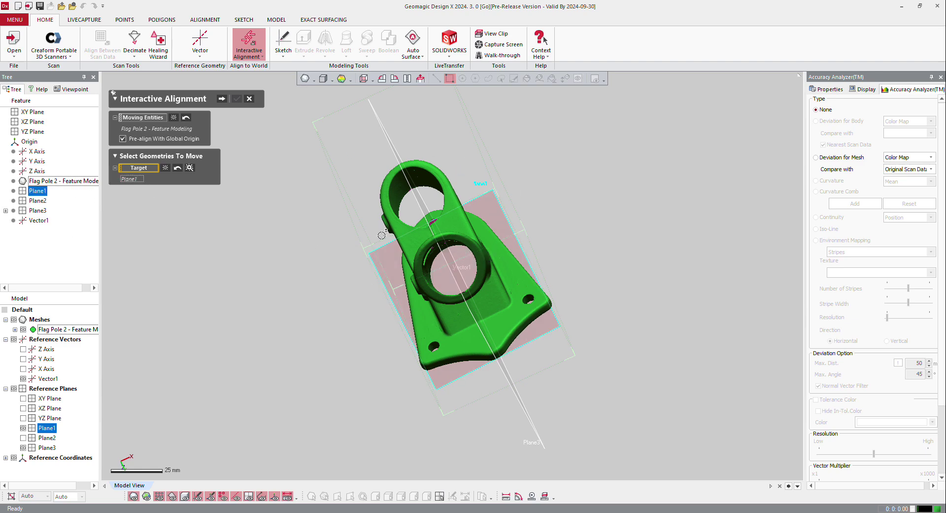
{"action": "left_click", "coordinate": [223, 99]}
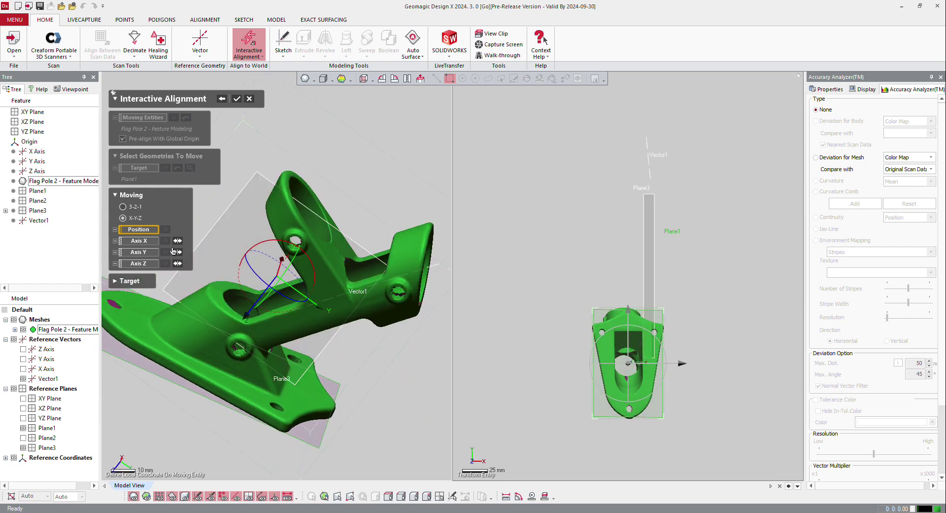
- Define the moving coordinate's position in X-Y-Z mode from the intersection of Plane1 and Vector1
{"action": "scroll", "coordinate": [363, 297], "scroll_direction": "down", "scroll_amount": 3}
{"action": "right_click_drag", "start_coordinate": [129, 286], "coordinate": [141, 337]}
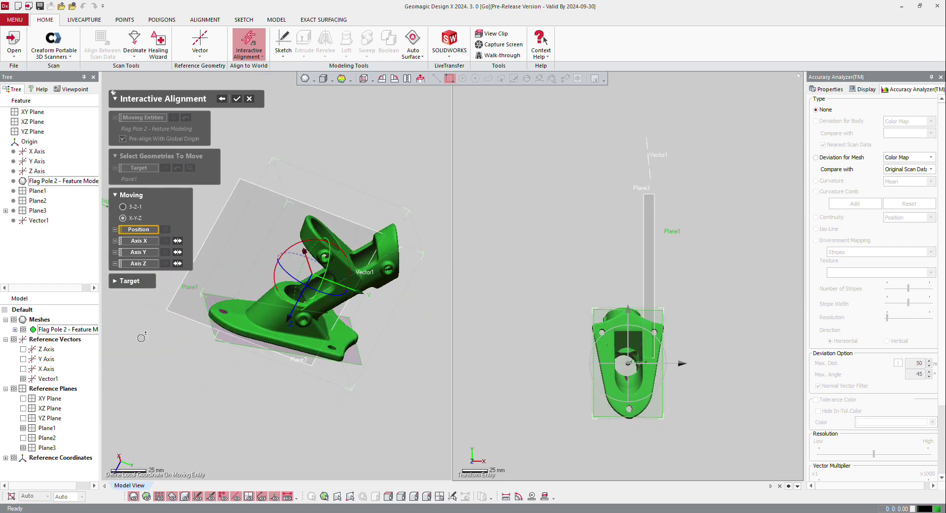
{"action": "left_click", "coordinate": [219, 340]}
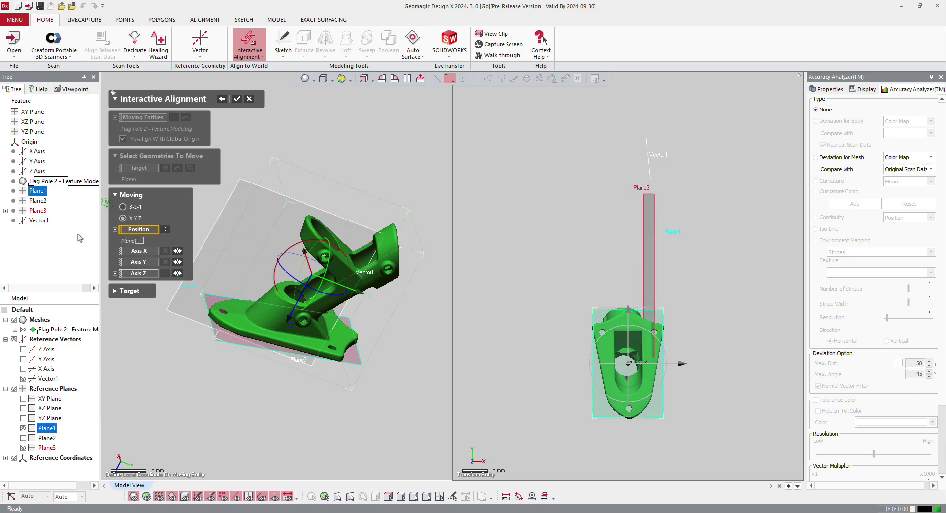
{"action": "right_click_drag", "start_coordinate": [238, 292], "coordinate": [354, 316]}
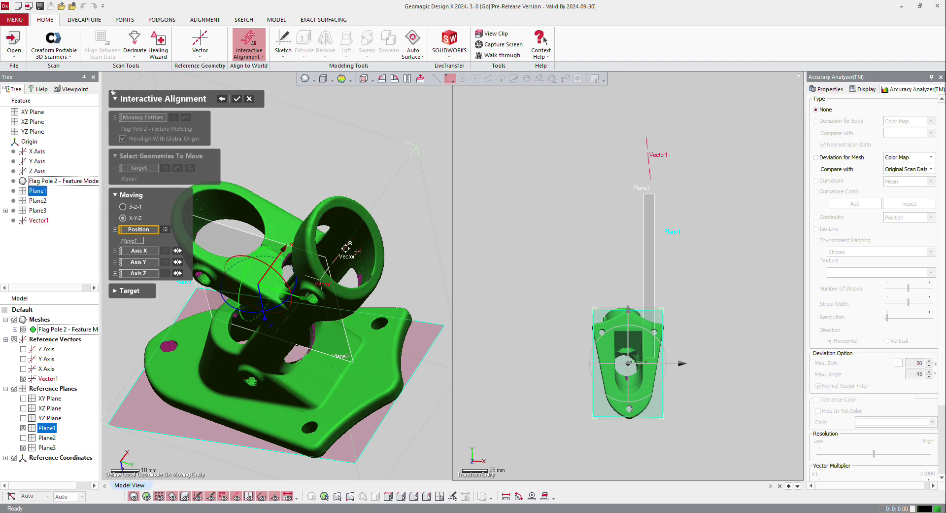
{"action": "left_click", "coordinate": [345, 247]}
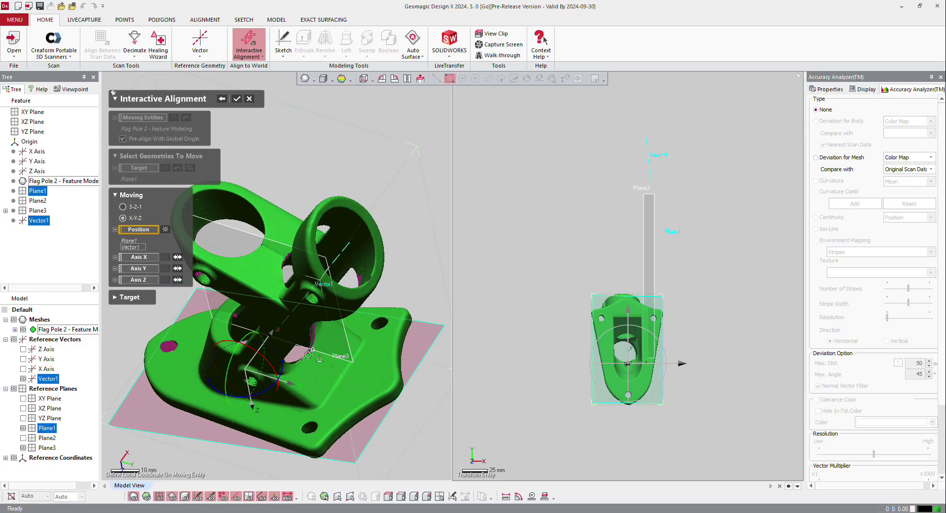
- Assign Plane1 to Axis Z of the moving coordinate and flip the axis direction
{"action": "right_click_drag", "start_coordinate": [426, 439], "coordinate": [521, 300]}
{"action": "scroll", "coordinate": [324, 280], "scroll_direction": "down", "scroll_amount": 3}
{"action": "right_click_drag", "start_coordinate": [272, 397], "coordinate": [311, 340]}
{"action": "scroll", "coordinate": [306, 364], "scroll_direction": "up", "scroll_amount": 5}
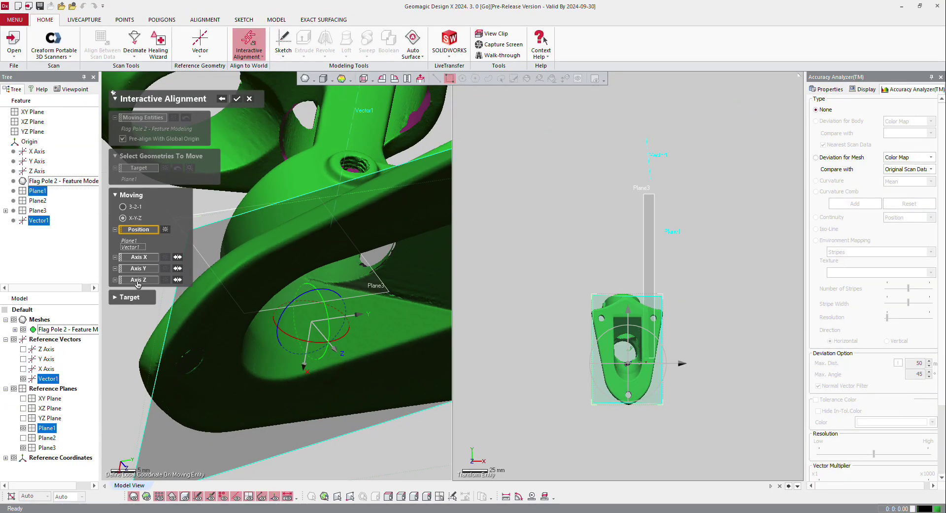
{"action": "left_click", "coordinate": [137, 280]}
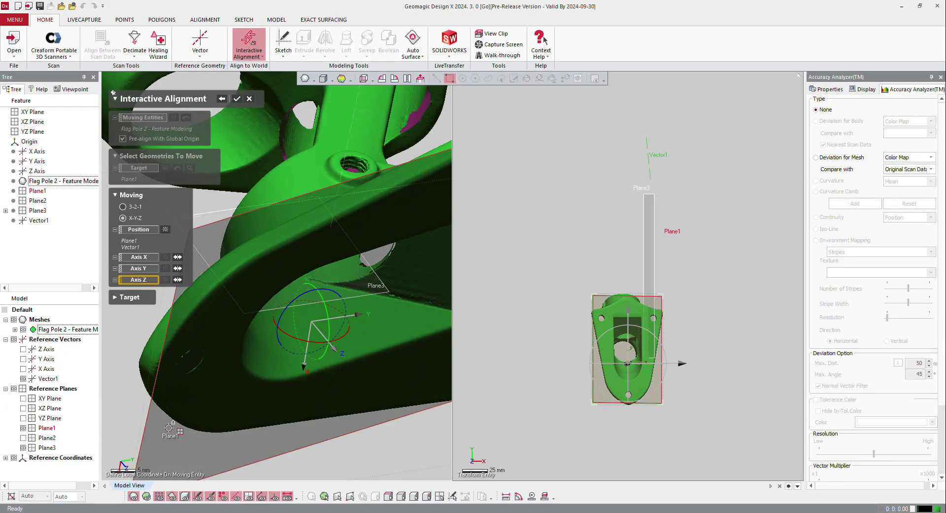
{"action": "left_click", "coordinate": [156, 434]}
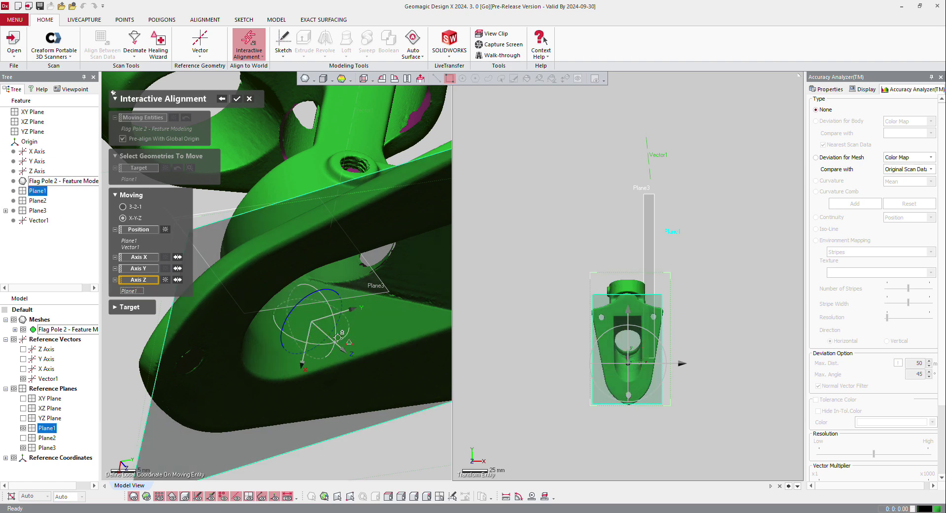
{"action": "right_click_drag", "start_coordinate": [322, 269], "coordinate": [313, 327]}
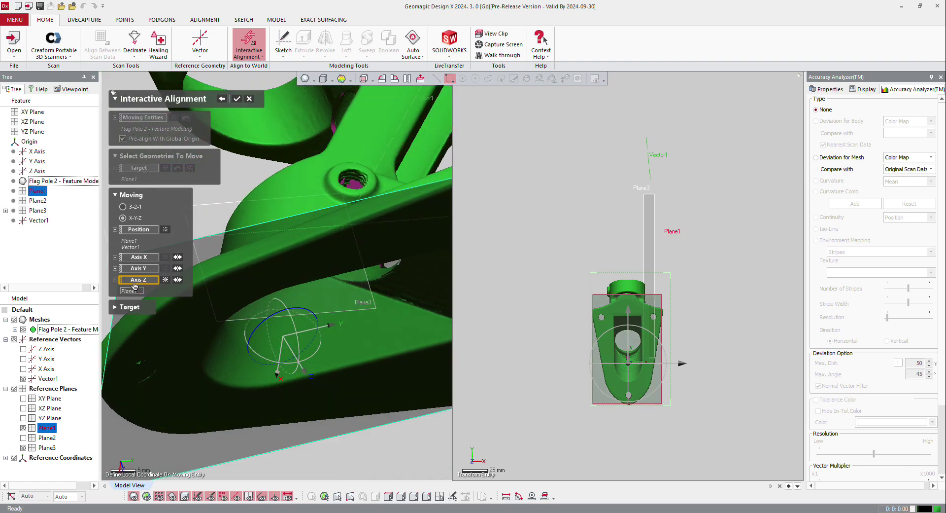
{"action": "left_click", "coordinate": [178, 281]}
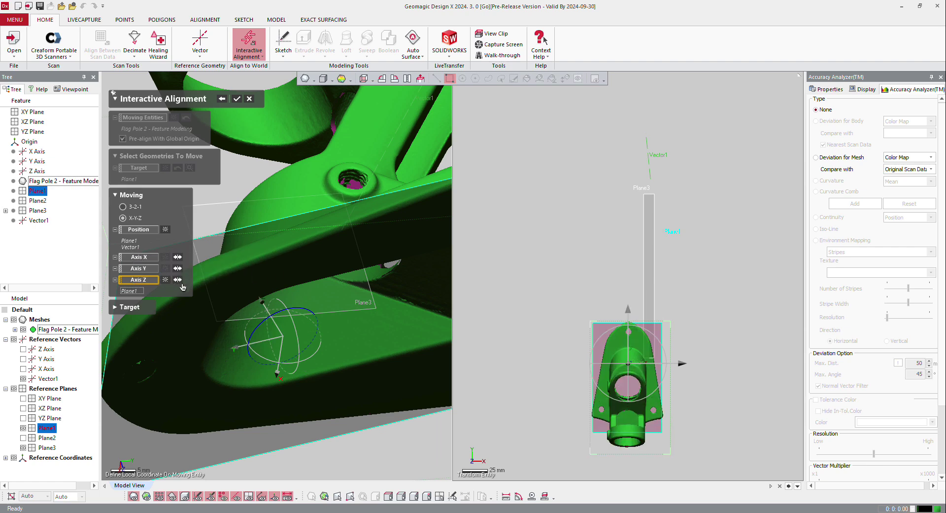
- Assign Plane3 to Axis X, flip its direction, and accept the interactive alignment
{"action": "mouse_move", "coordinate": [213, 285]}
{"action": "right_mouse_down"}
{"action": "mouse_move", "coordinate": [221, 299]}
{"action": "mouse_move", "coordinate": [213, 301]}
{"action": "right_mouse_up"}
{"action": "scroll", "coordinate": [290, 338], "scroll_direction": "down", "scroll_amount": 6}
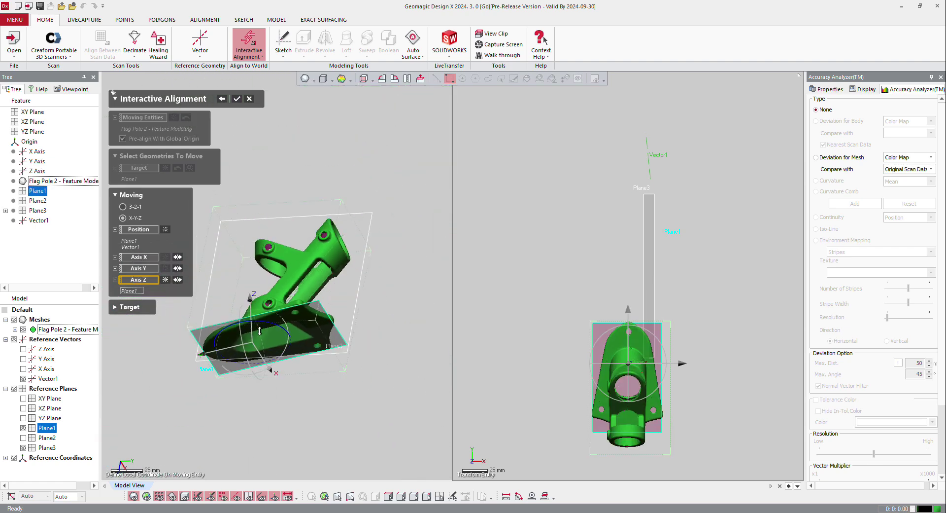
{"action": "right_click_drag", "start_coordinate": [260, 332], "coordinate": [185, 329]}
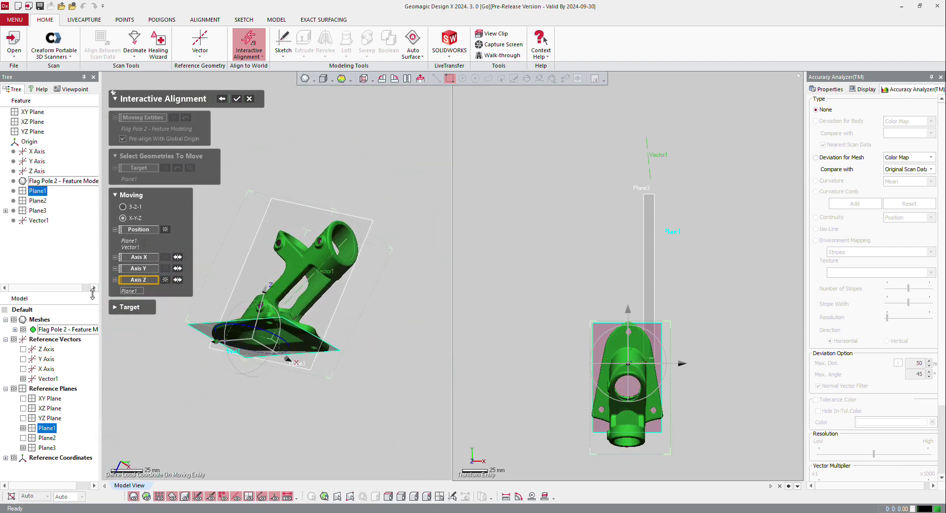
{"action": "left_click", "coordinate": [131, 257]}
{"action": "left_click", "coordinate": [264, 213]}
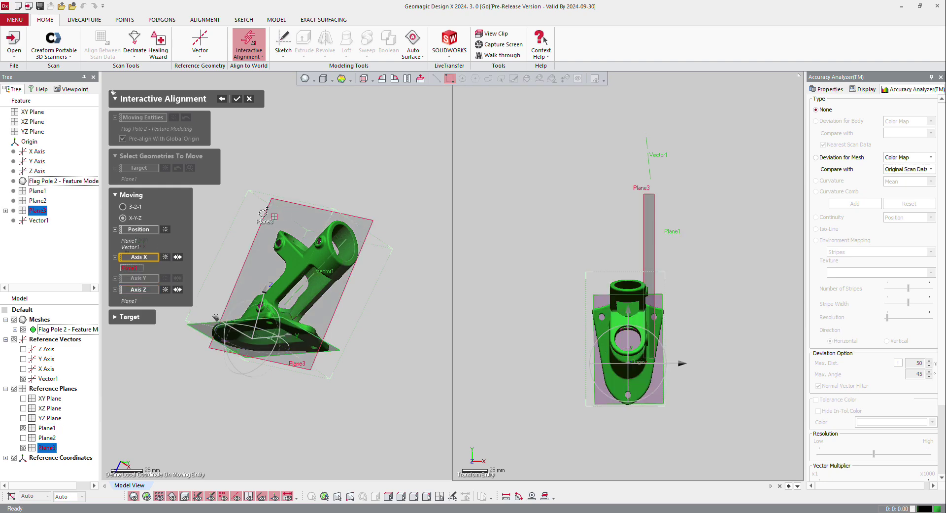
{"action": "left_click", "coordinate": [263, 213]}
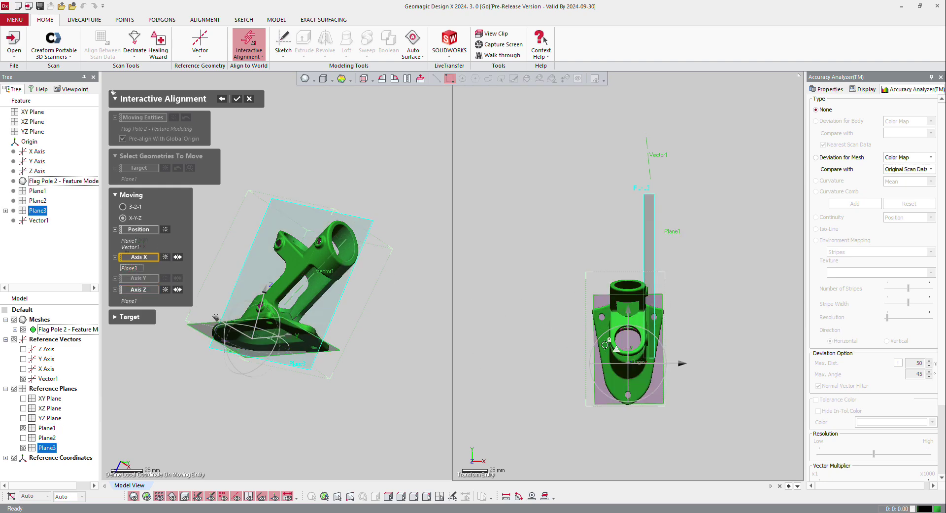
{"action": "left_click", "coordinate": [177, 257]}
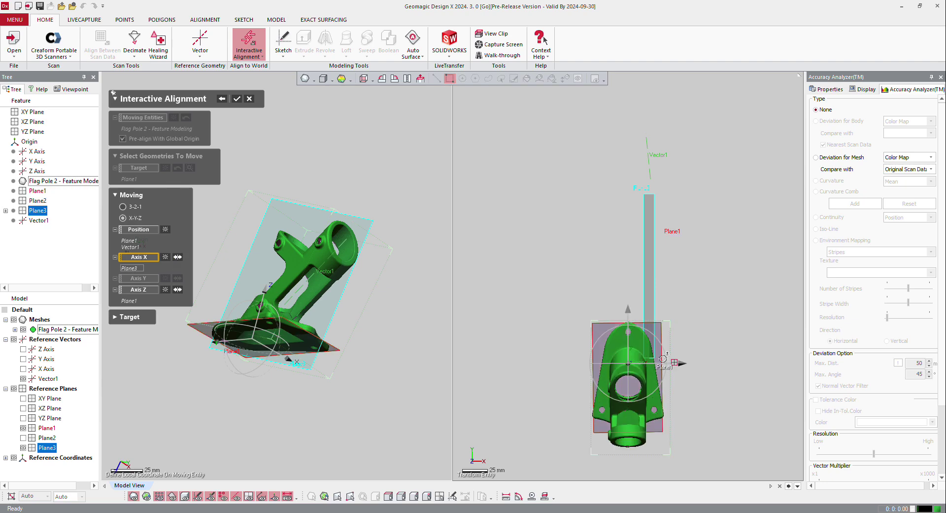
{"action": "left_click", "coordinate": [236, 99]}
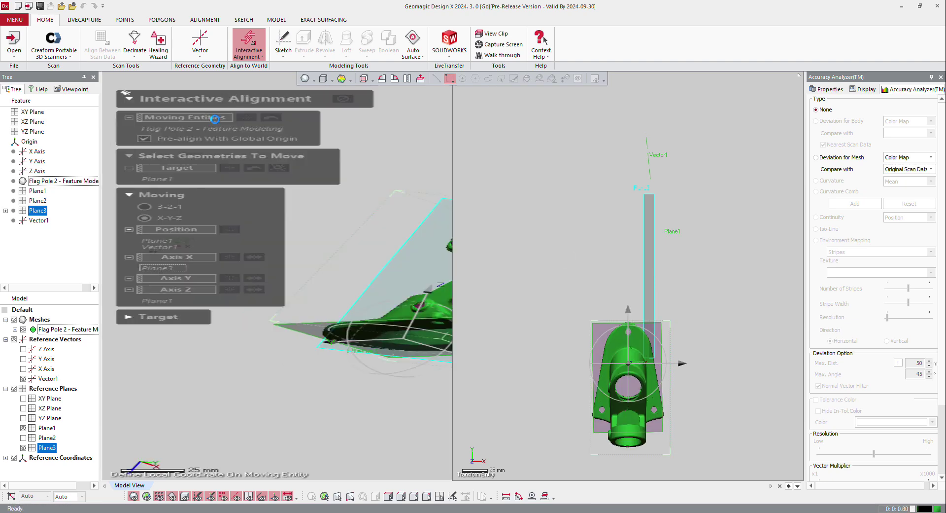
- Delete the reference geometry used for the alignment: Plane1, Plane2, Plane3 and Vector1
{"action": "key", "text": "alt+1"}
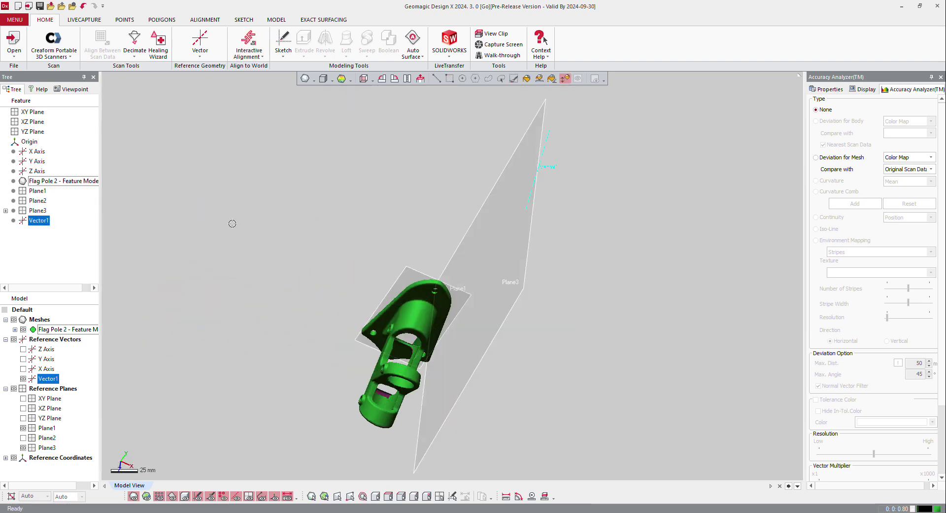
{"action": "scroll", "coordinate": [460, 436], "scroll_direction": "up", "scroll_amount": 3}
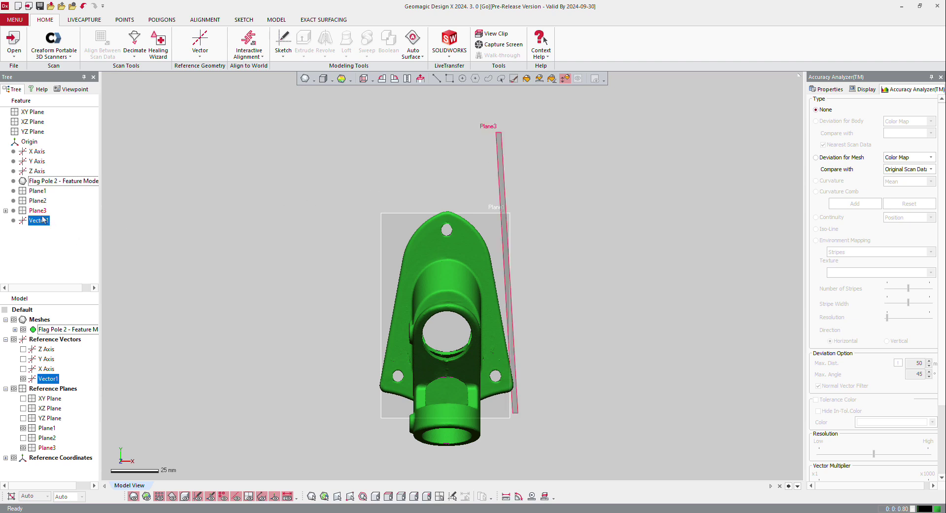
{"action": "left_click", "coordinate": [37, 191]}
{"action": "left_click", "coordinate": [39, 220], "text": "shift"}
{"action": "right_click", "coordinate": [38, 220]}
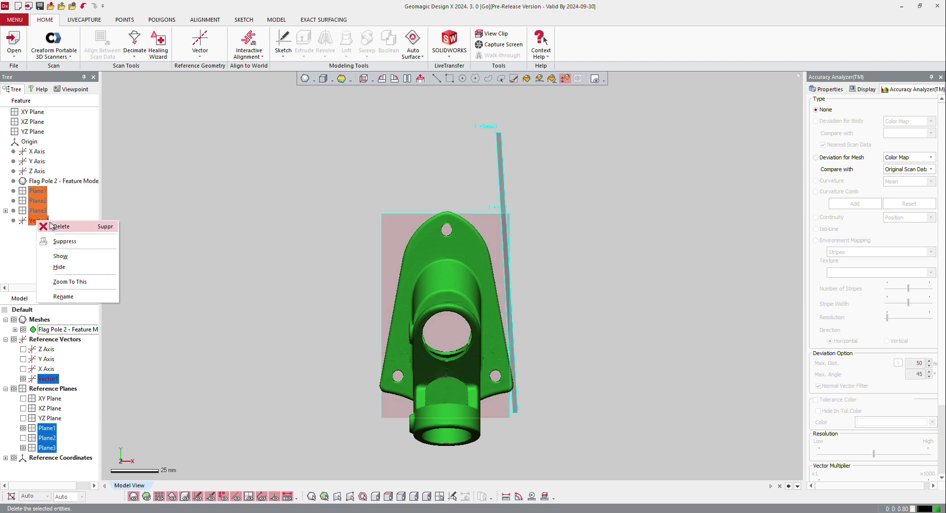
{"action": "left_click", "coordinate": [53, 226]}
{"action": "left_click", "coordinate": [451, 300]}
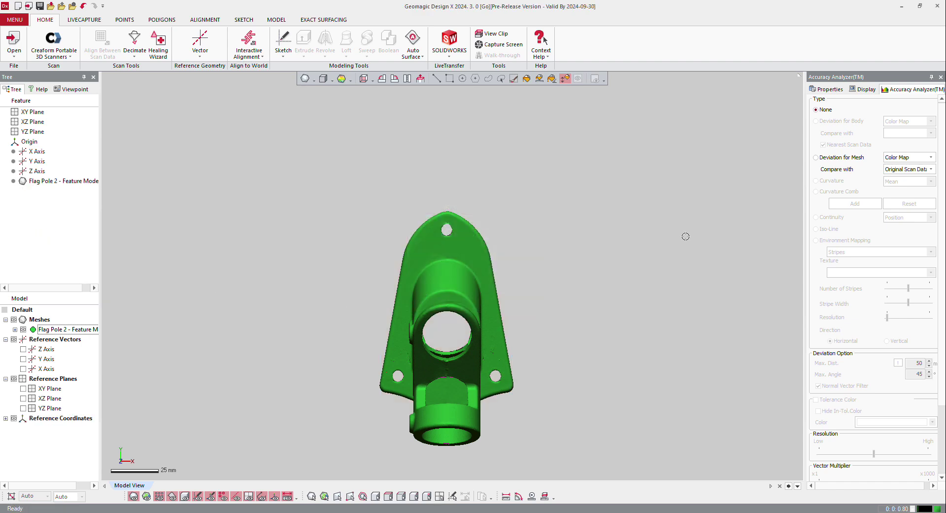
- Show the global XY, XZ and YZ reference planes around the aligned bracket mesh
{"action": "key", "text": "ctrl+0"}
{"action": "left_click", "coordinate": [23, 388]}
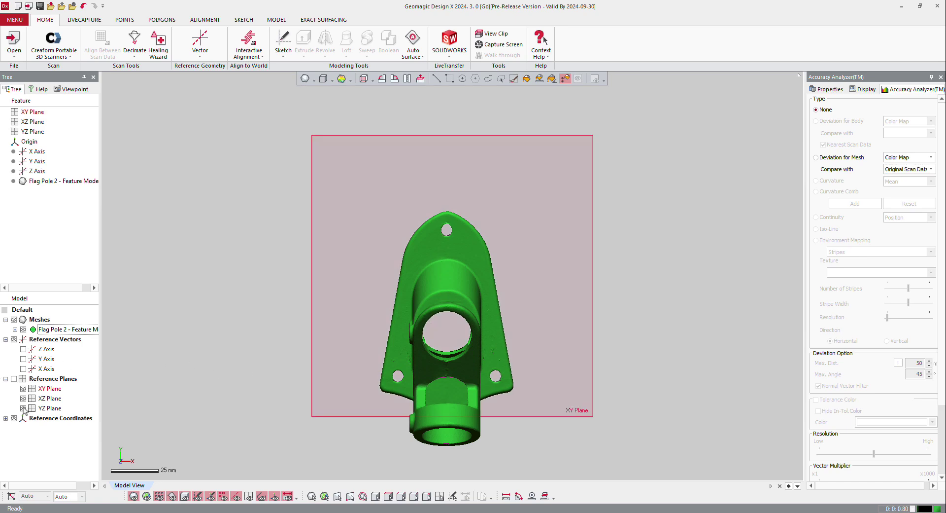
{"action": "left_click", "coordinate": [14, 378]}
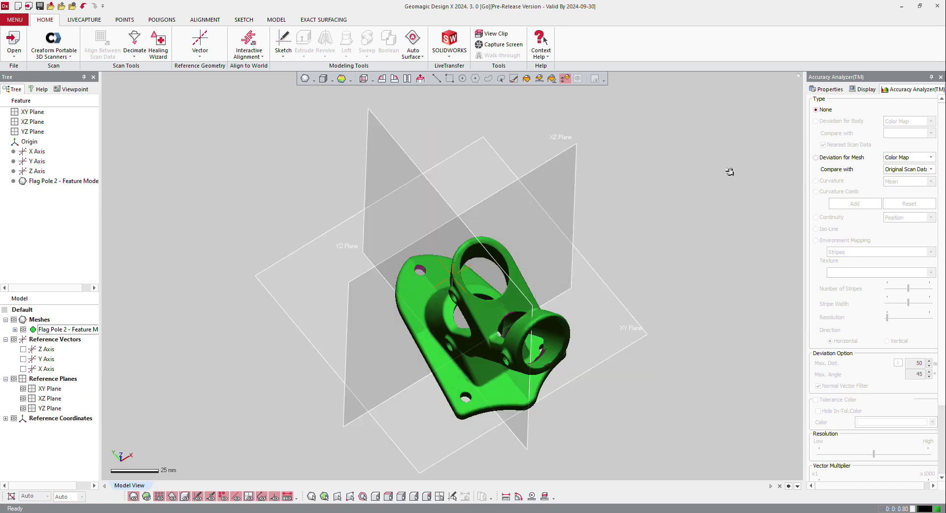